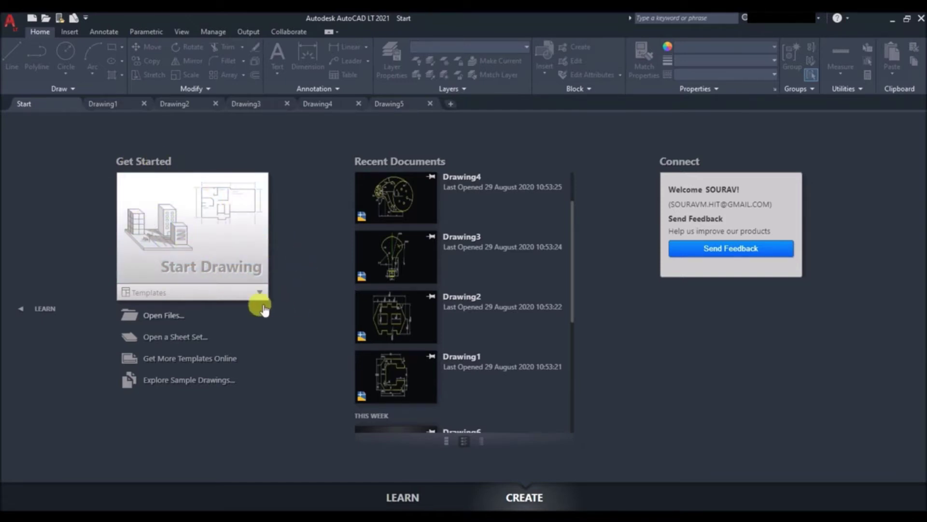
# Step: Preview the drawing templates list on the Start page and scroll through the page
pyautogui.click(259, 292)
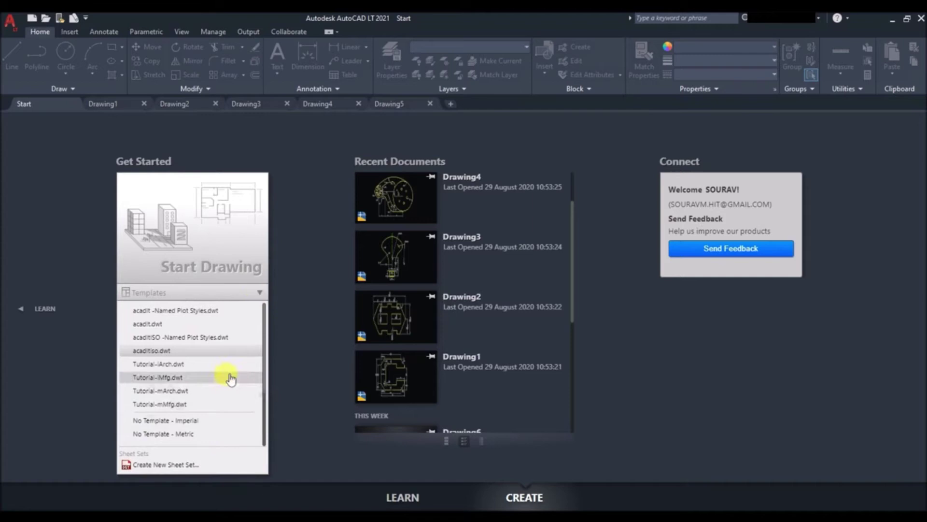
pyautogui.click(309, 297)
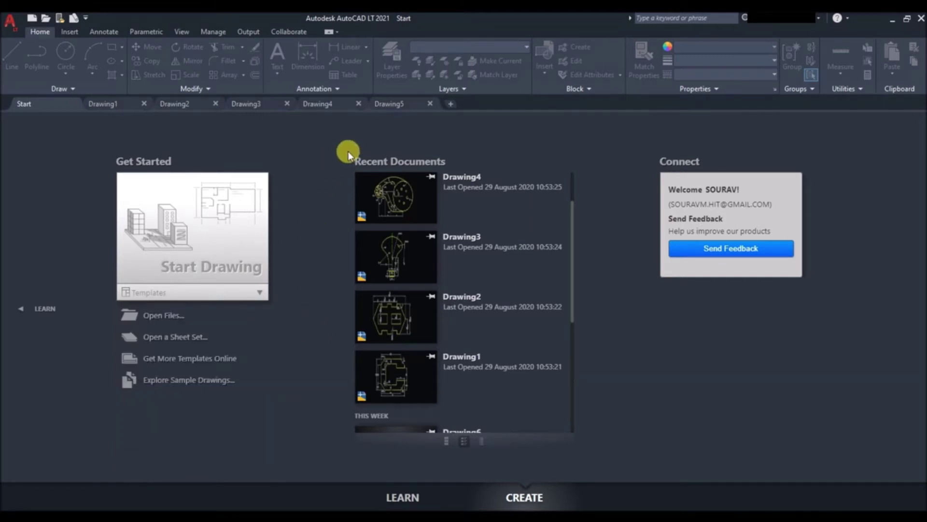
pyautogui.scroll(-1, 486, 263)
pyautogui.scroll(-2, 486, 263)
pyautogui.scroll(-1, 490, 271)
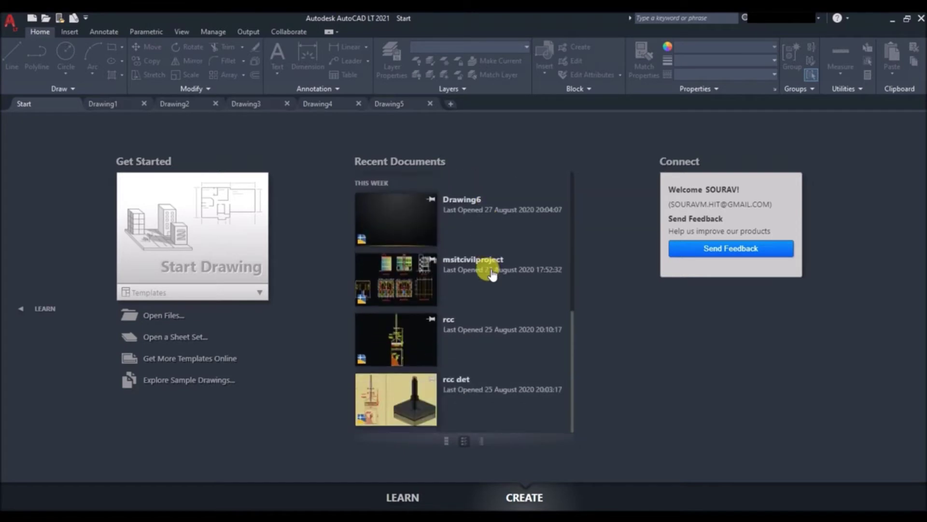
pyautogui.scroll(2, 490, 271)
pyautogui.scroll(2, 488, 263)
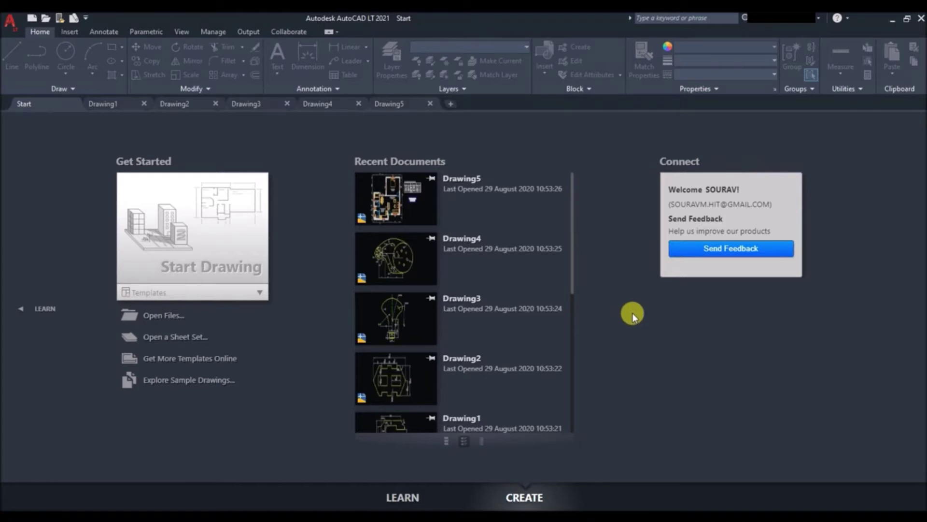
# Step: Browse the Start page's learning resources, then start blank Drawing2 and open the Application menu
pyautogui.click(19, 309)
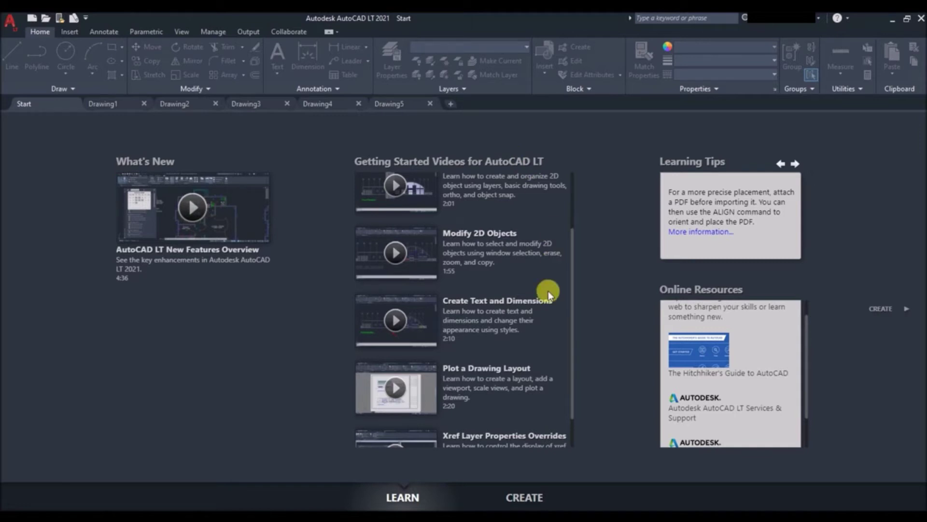
pyautogui.scroll(-1, 466, 299)
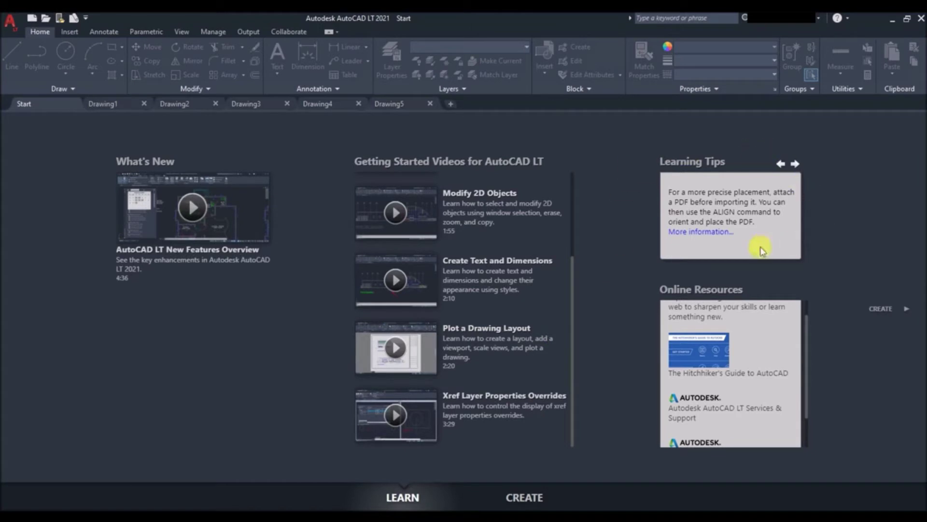
pyautogui.scroll(-1, 710, 370)
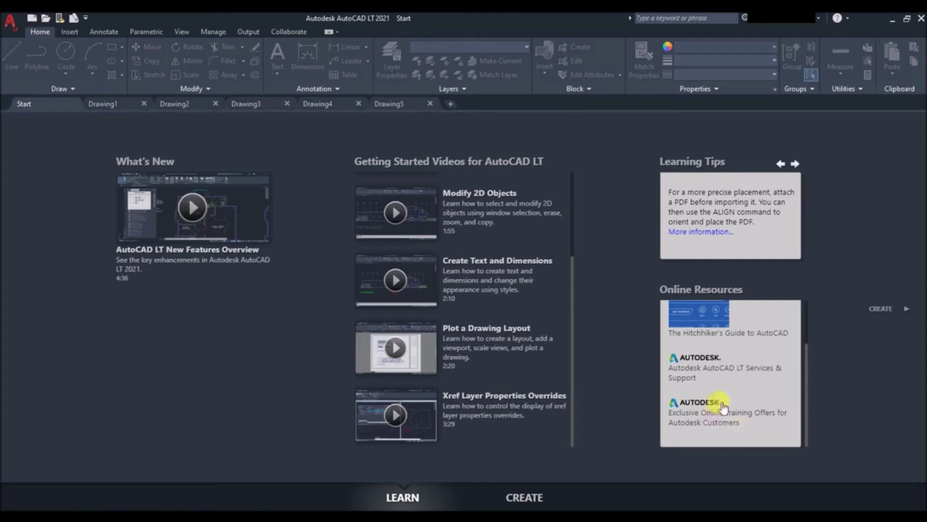
pyautogui.click(888, 314)
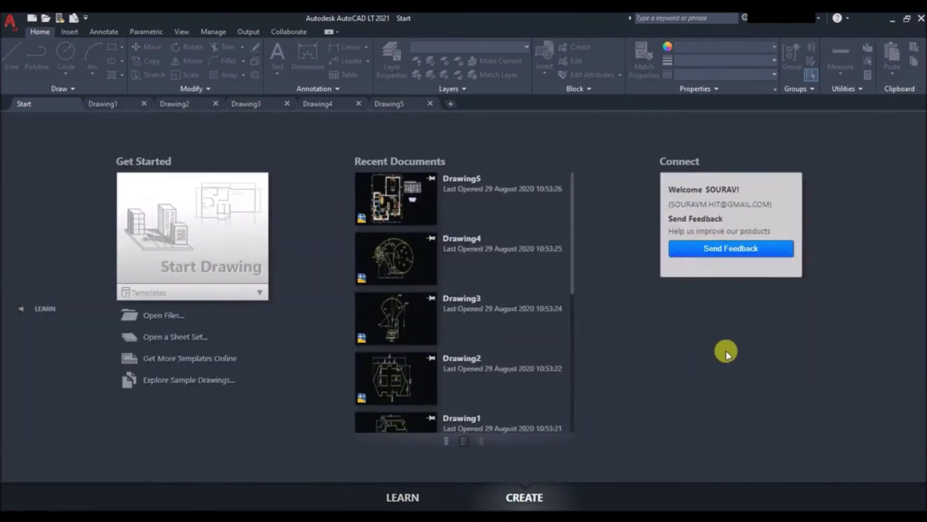
pyautogui.click(171, 227)
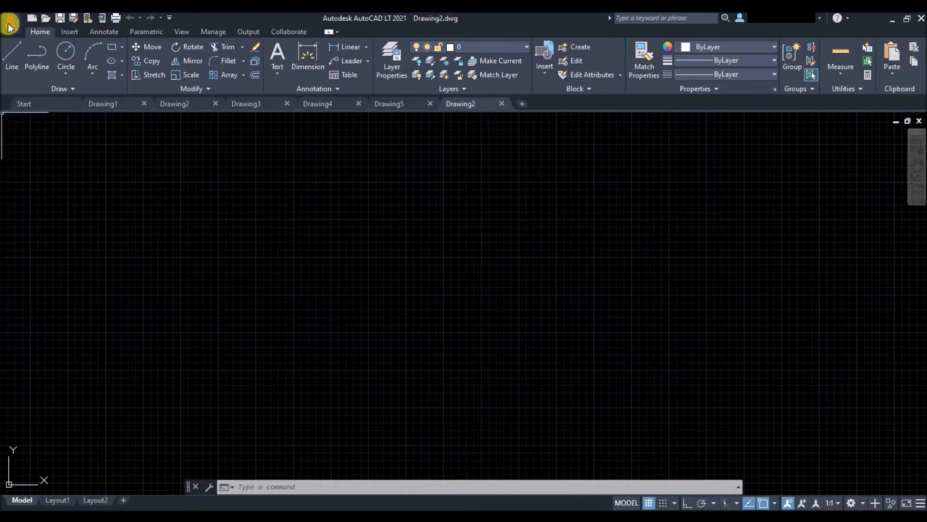
pyautogui.click(9, 24)
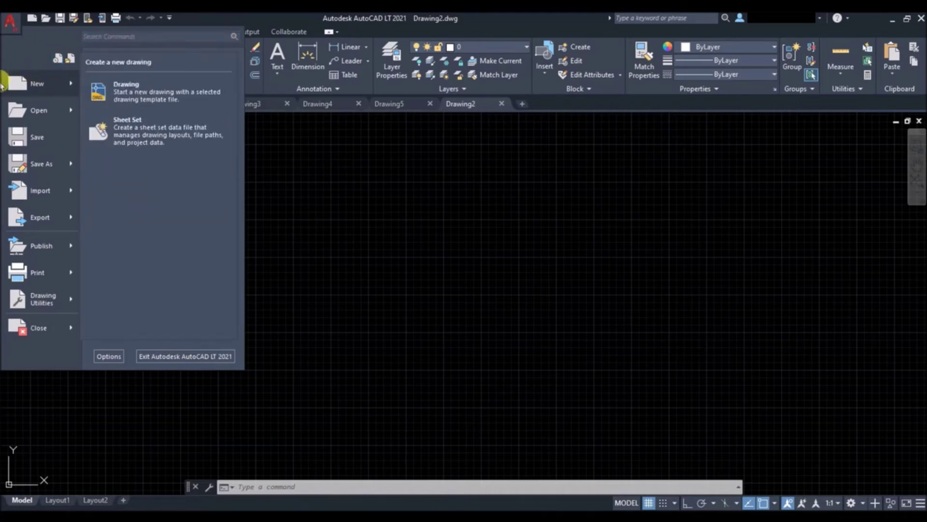
pyautogui.moveTo(38, 110)
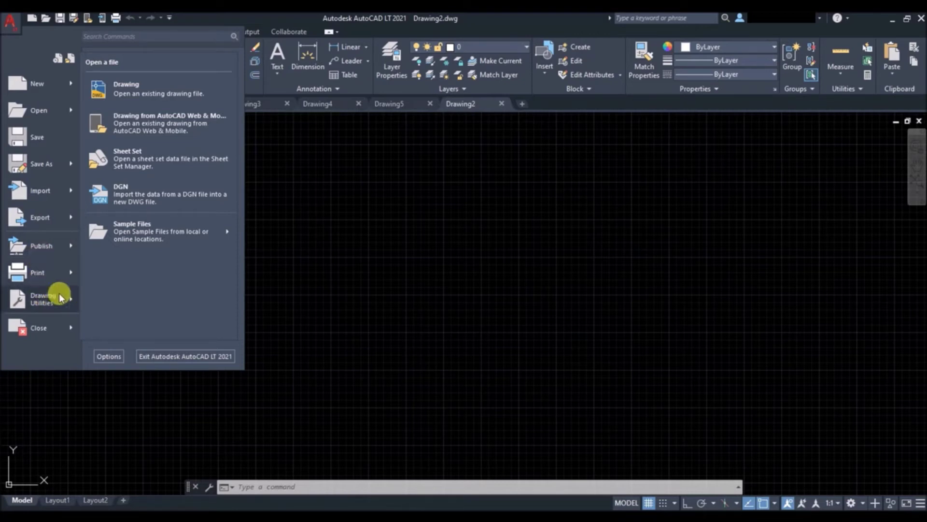
# Step: Look through Drawing Utilities and Recent Documents in the Application menu, then close it
pyautogui.click(35, 299)
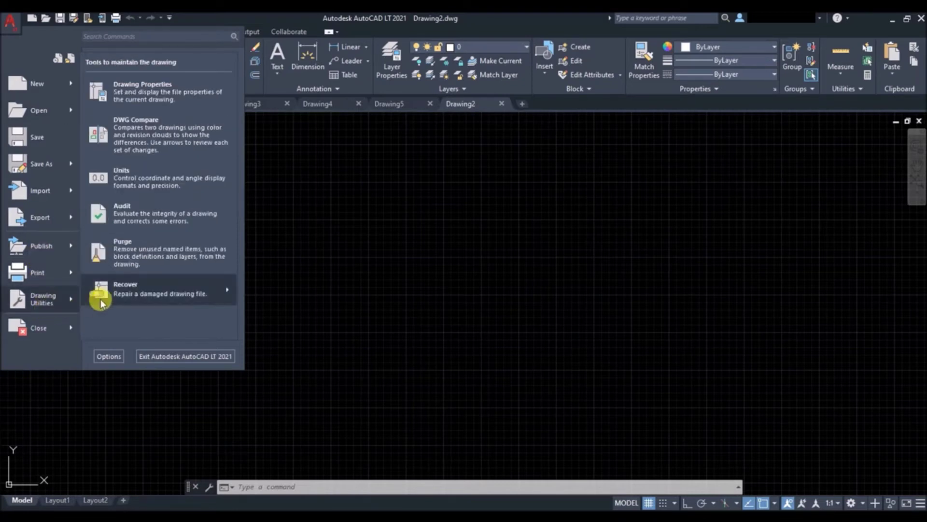
pyautogui.click(36, 352)
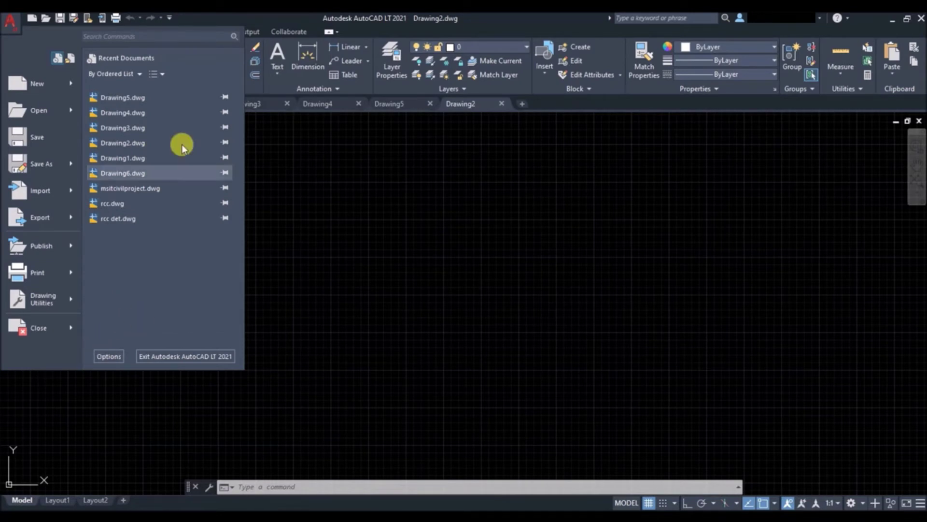
pyautogui.click(261, 16)
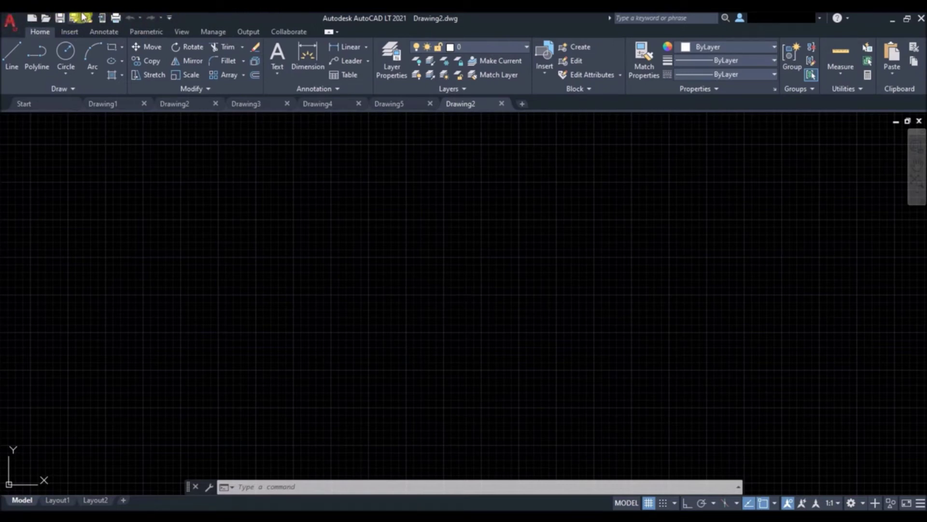
# Step: Temporarily add the Workspace switcher to Quick Access, remove it, and expand the Modify panel
pyautogui.click(170, 18)
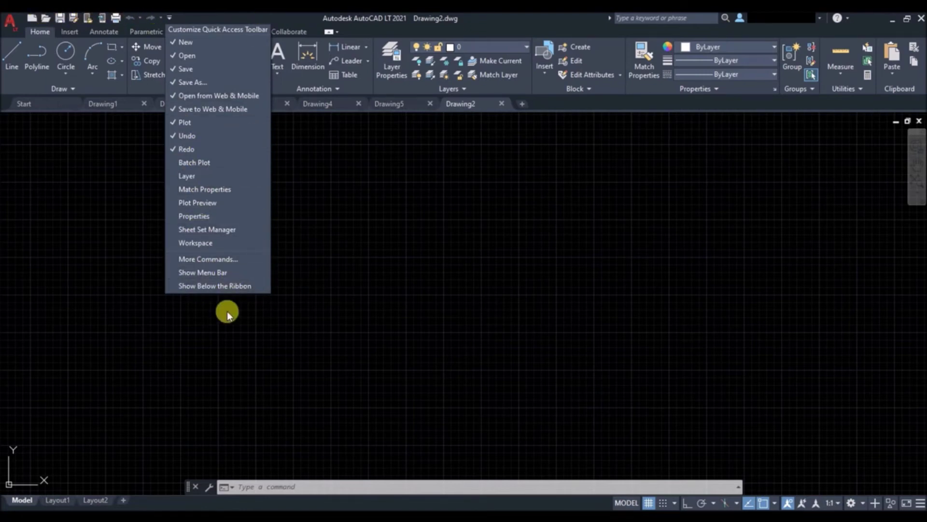
pyautogui.click(223, 244)
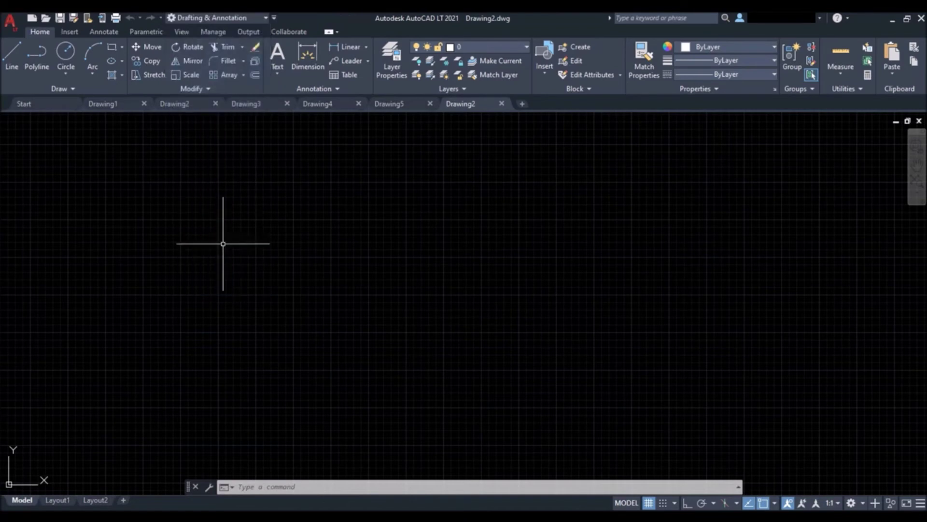
pyautogui.click(249, 18)
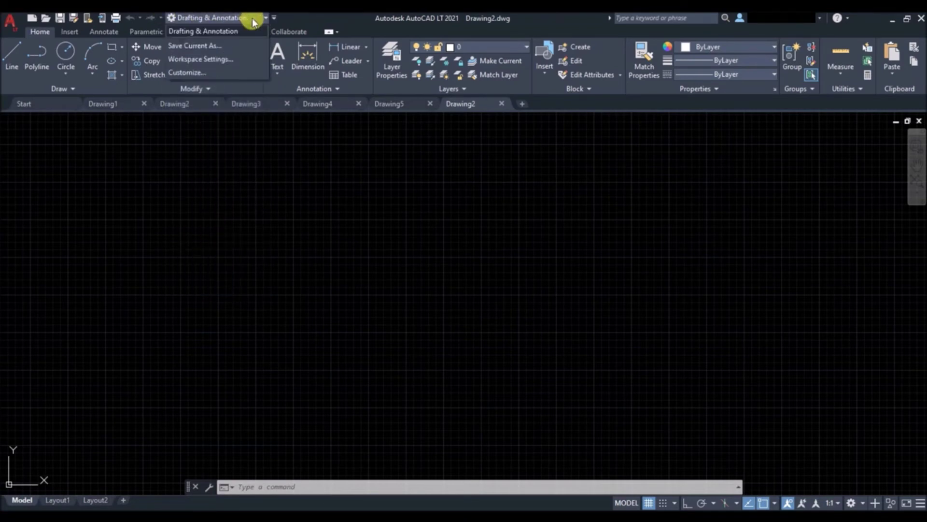
pyautogui.click(314, 18)
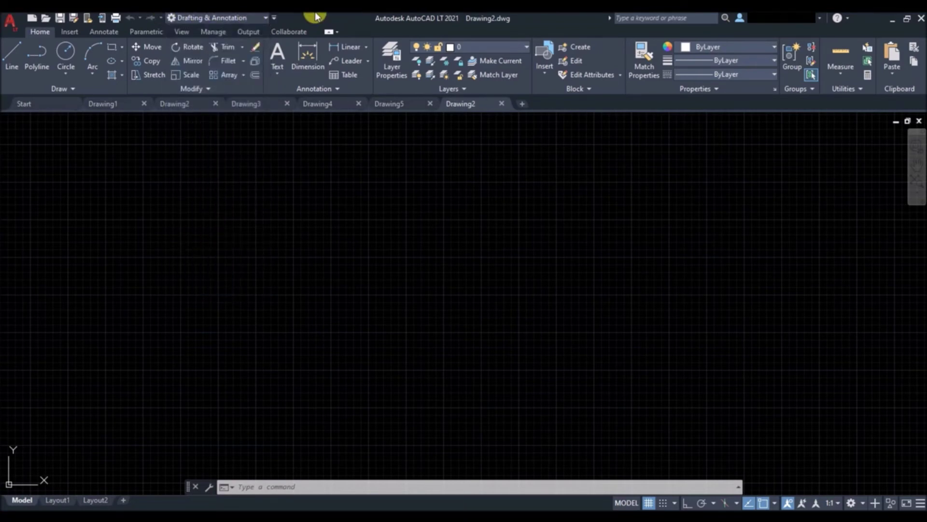
pyautogui.click(274, 18)
pyautogui.click(300, 243)
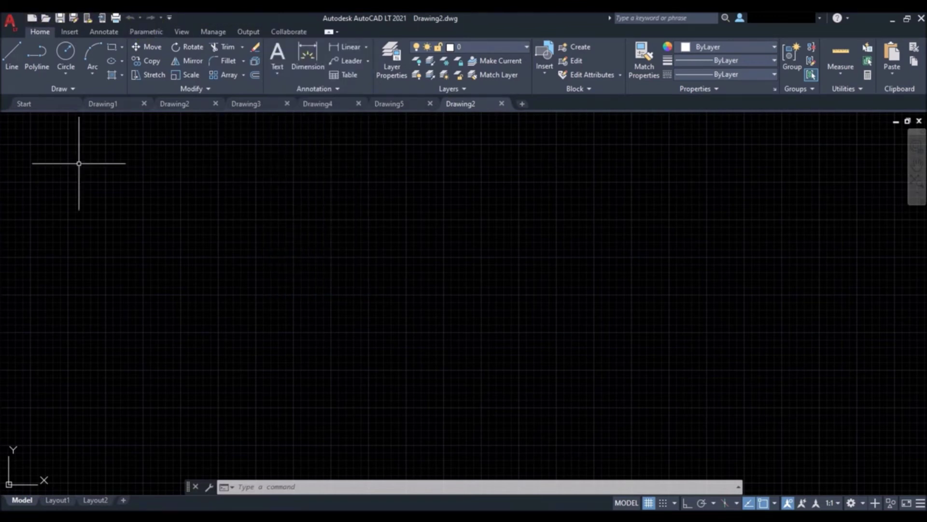
pyautogui.click(206, 90)
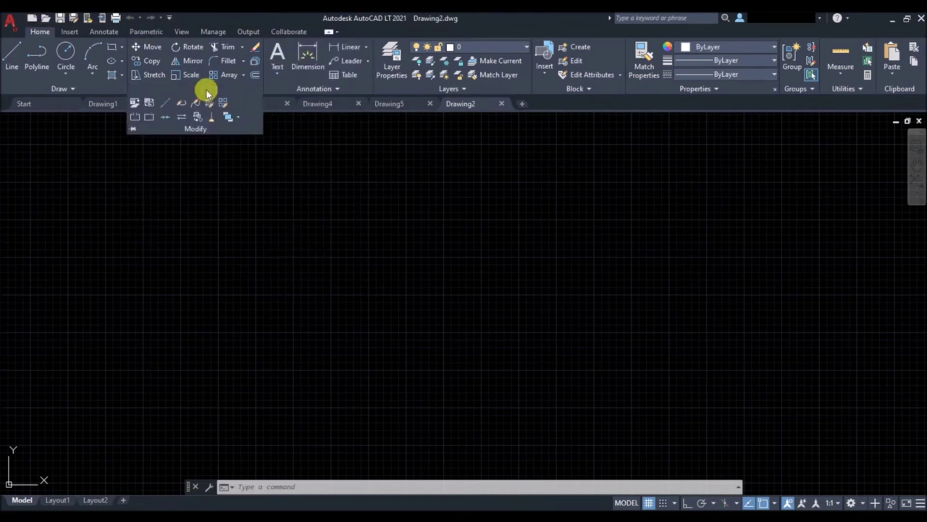
pyautogui.rightClick(136, 120)
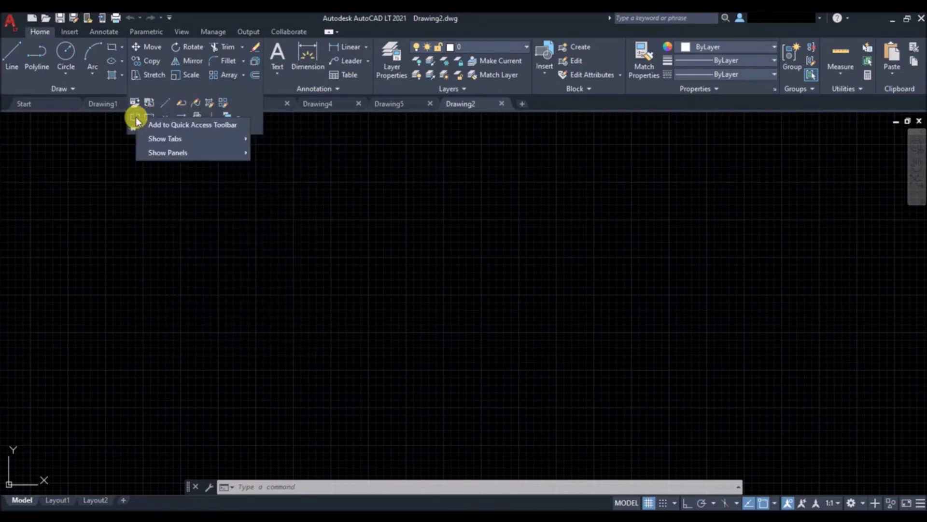
pyautogui.click(576, 106)
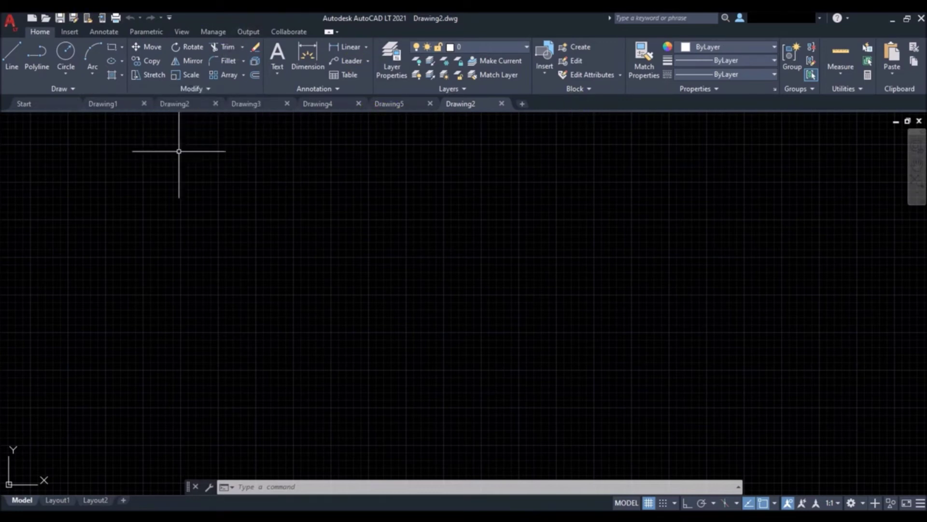
pyautogui.click(78, 34)
pyautogui.click(110, 33)
pyautogui.scroll(-1, 109, 33)
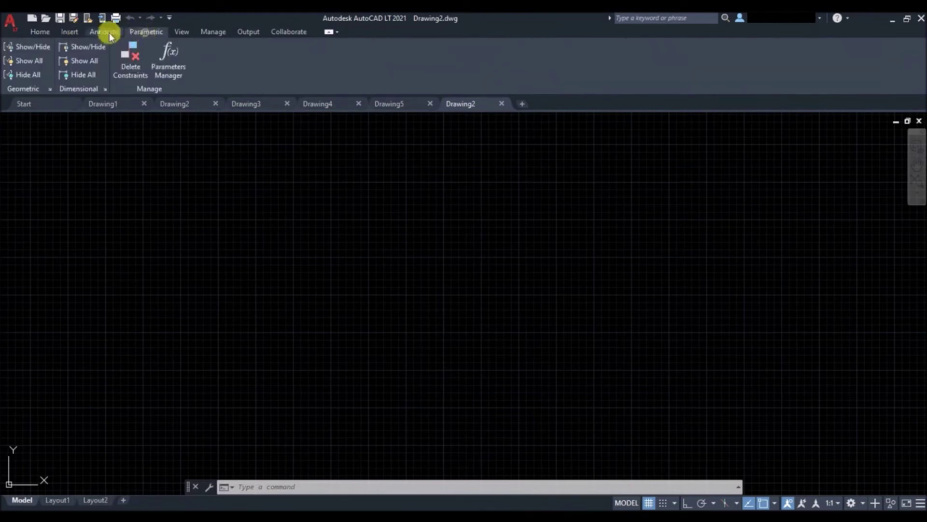
pyautogui.click(40, 32)
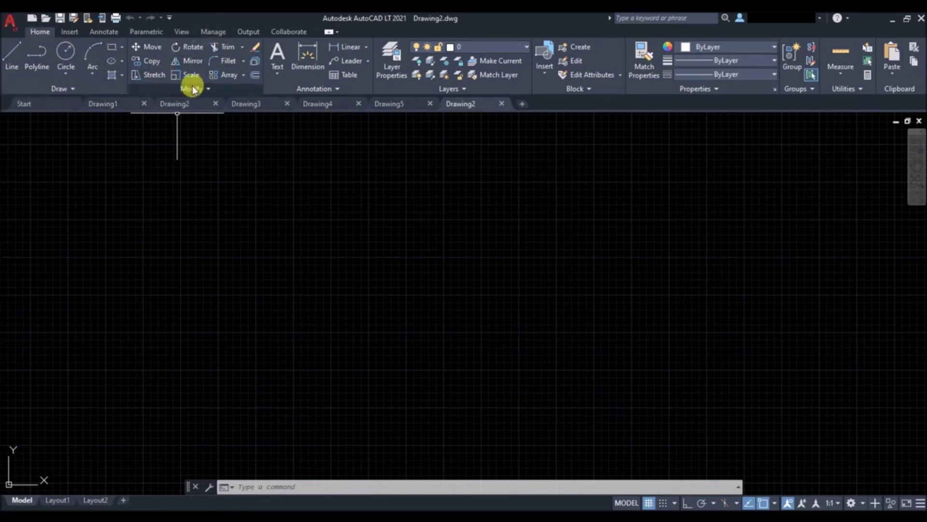
pyautogui.click(77, 32)
pyautogui.click(104, 31)
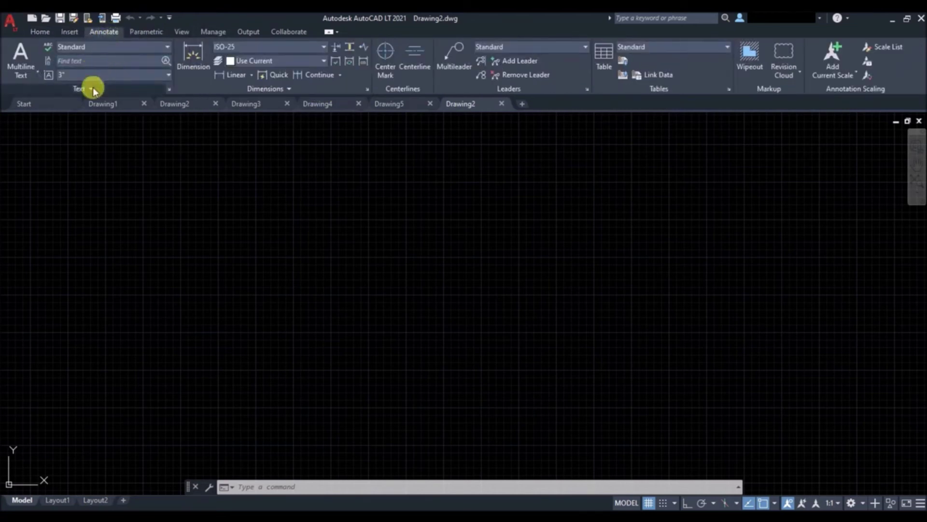
pyautogui.click(43, 32)
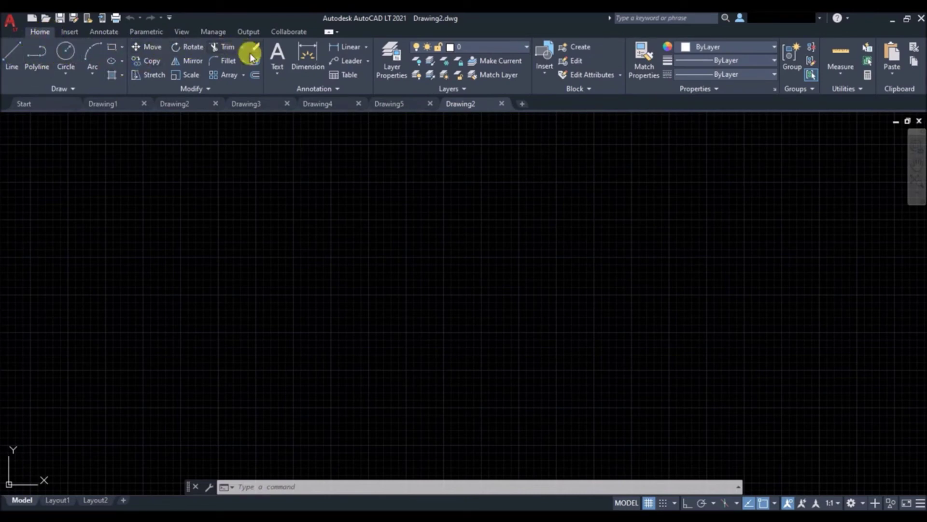
# Step: Cycle through the Drawing1, Drawing3, Drawing4, Drawing5 and Drawing2 tabs, ending on the Drawing5 floor plan
pyautogui.click(103, 102)
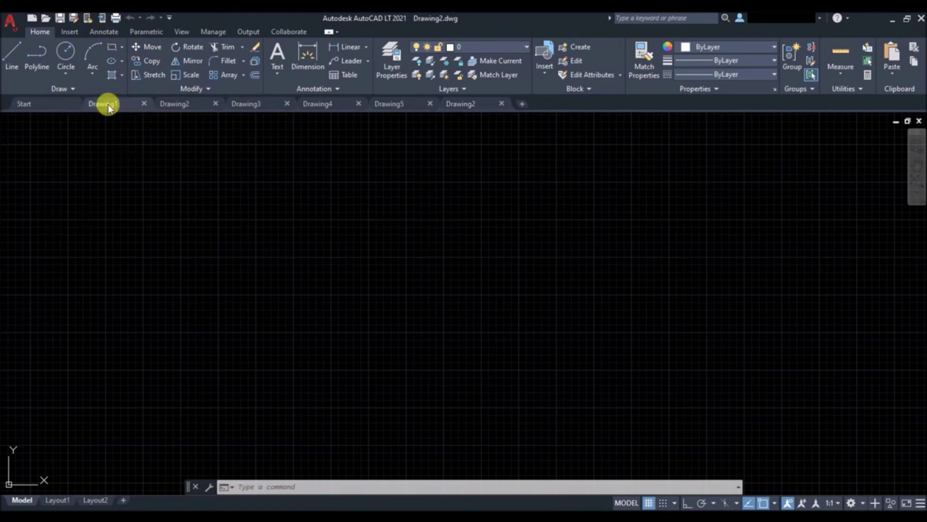
pyautogui.click(250, 104)
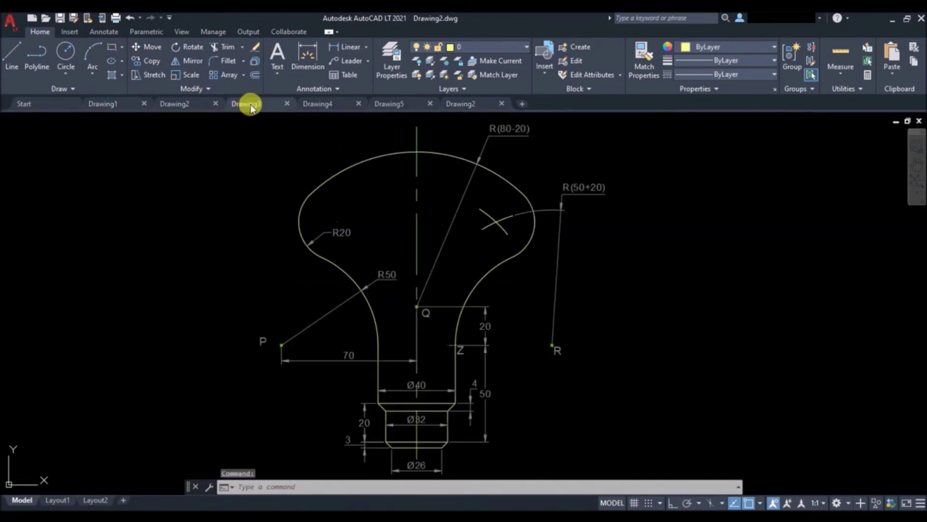
pyautogui.click(320, 103)
pyautogui.click(405, 102)
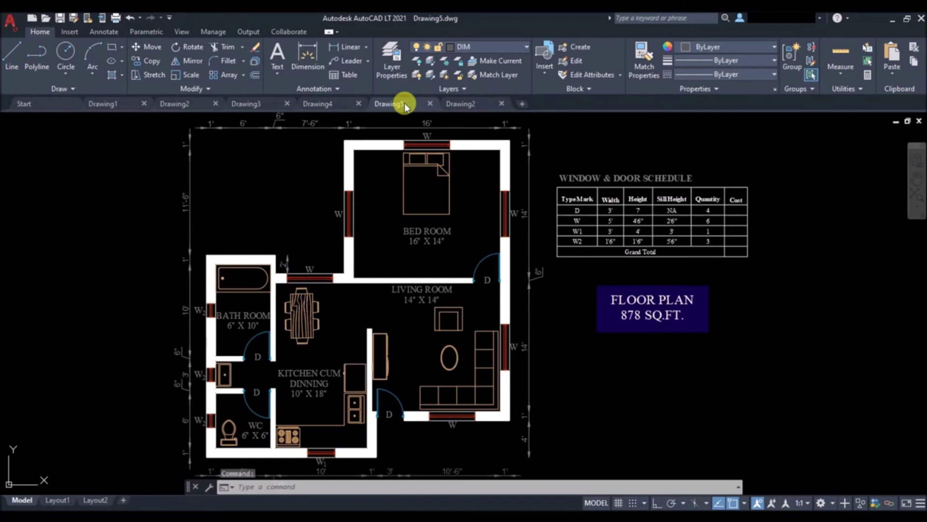
pyautogui.click(474, 104)
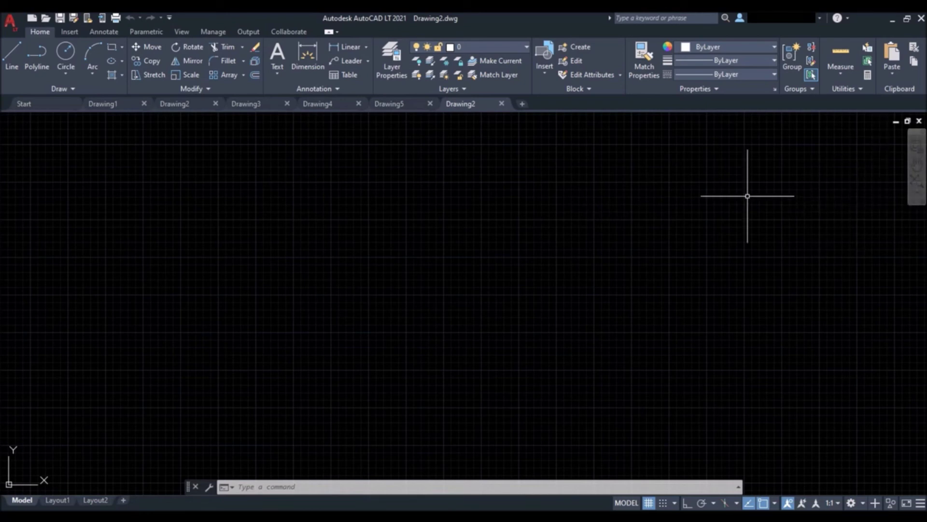
pyautogui.click(399, 105)
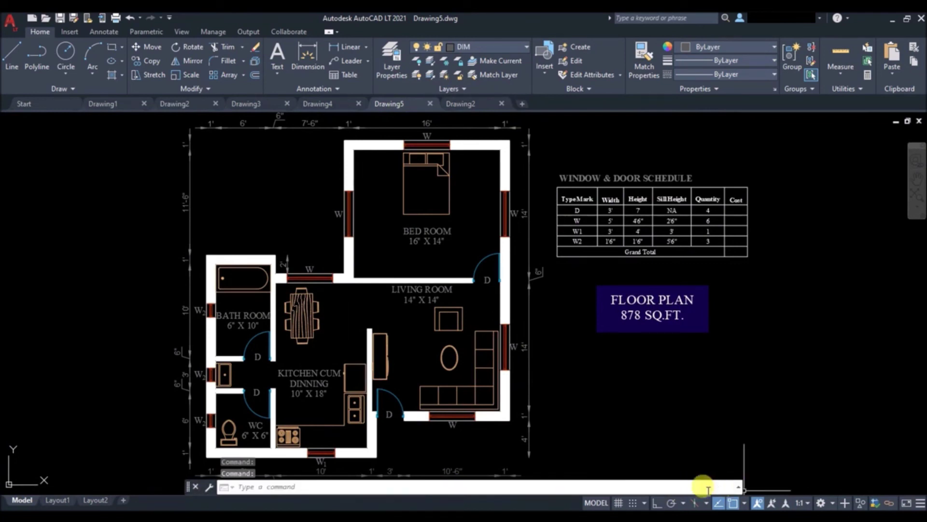
pyautogui.click(196, 489)
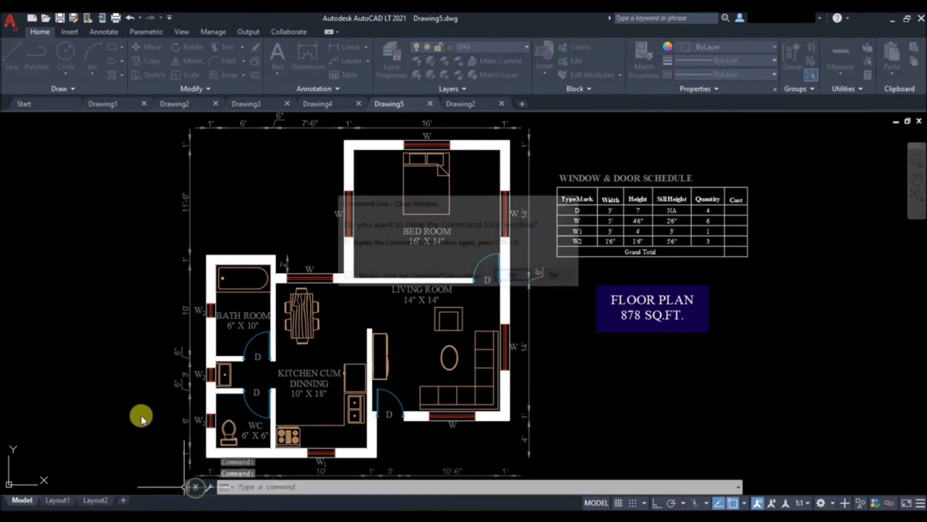
pyautogui.click(515, 276)
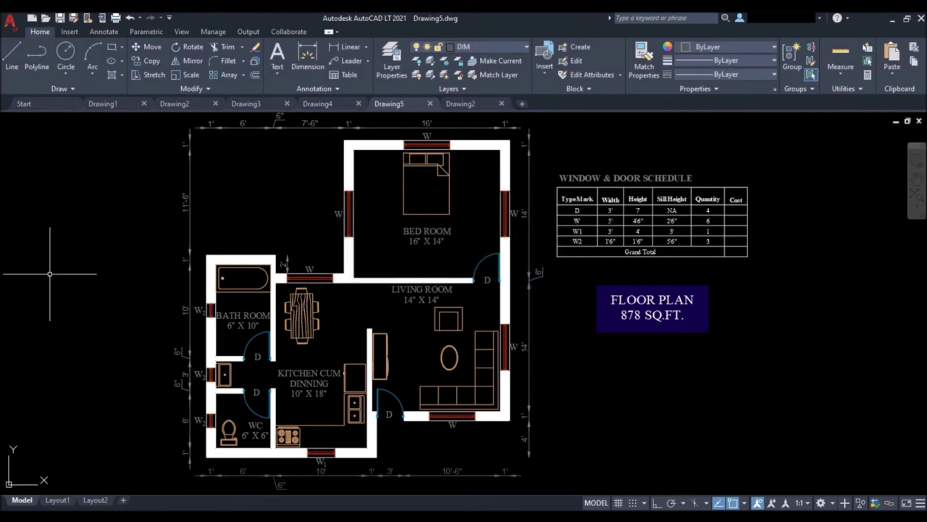
pyautogui.hotkey('ctrl', '9')
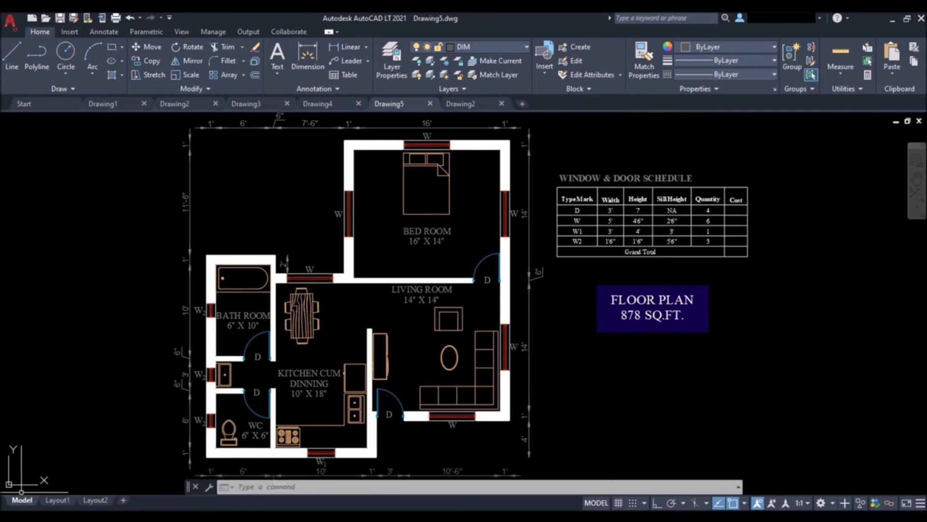
pyautogui.click(57, 500)
pyautogui.scroll(4, 460, 264)
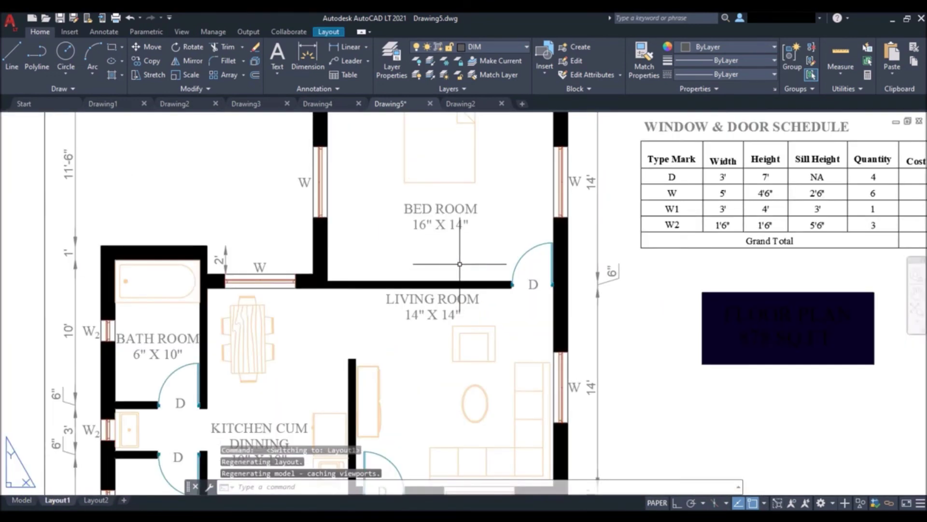
pyautogui.scroll(-2, 460, 264)
pyautogui.scroll(-2, 460, 263)
pyautogui.scroll(2, 460, 264)
pyautogui.scroll(-2, 460, 263)
pyautogui.click(94, 501)
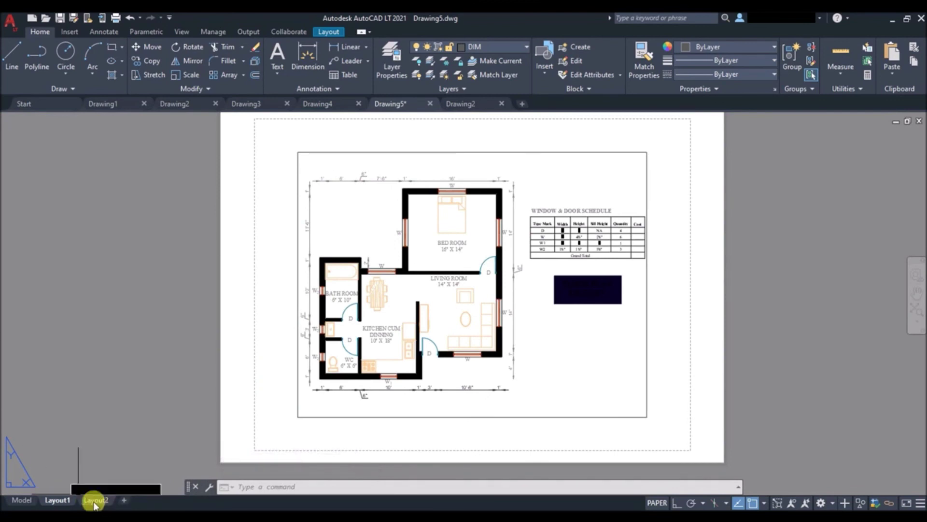
pyautogui.click(22, 500)
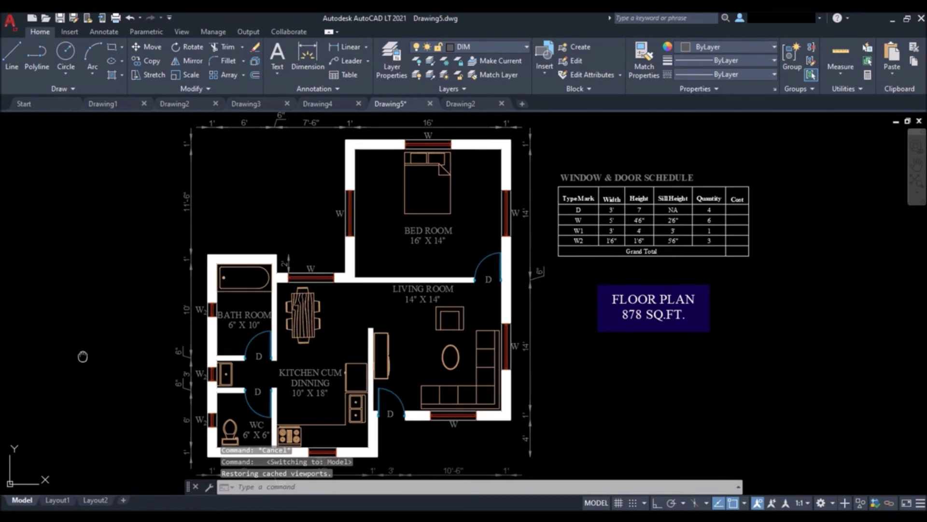
pyautogui.moveTo(80, 358); pyautogui.dragTo(83, 356, button='middle')
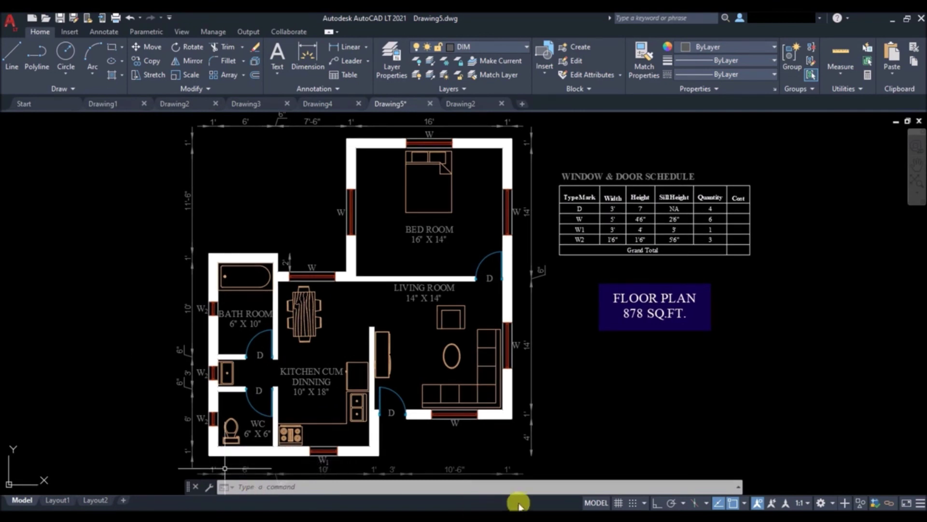